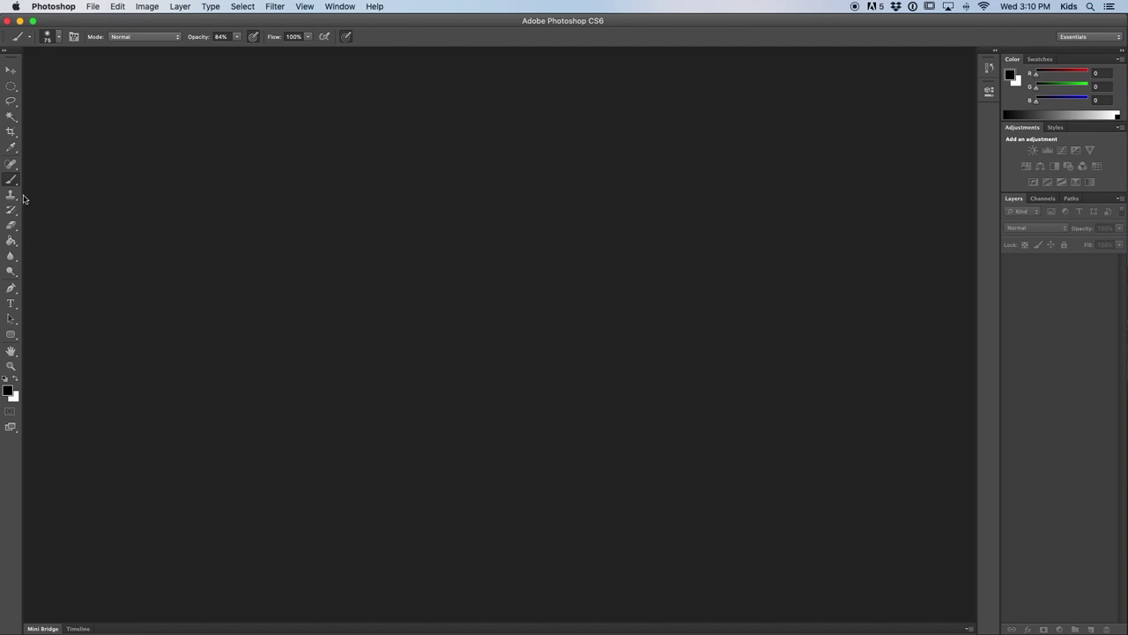
- Browse the brush preset picker and its Preset Manager, then close them
{"action": "left_click", "coordinate": [59, 37]}
{"action": "scroll", "coordinate": [47, 168], "scroll_direction": "down", "scroll_amount": 3}
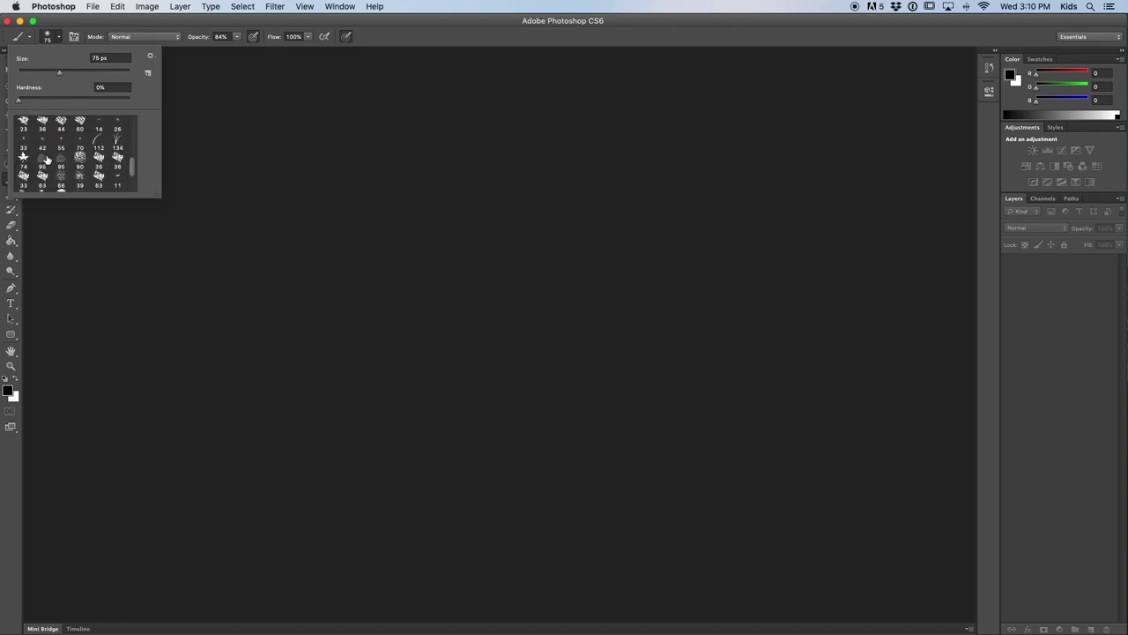
{"action": "left_click", "coordinate": [258, 164]}
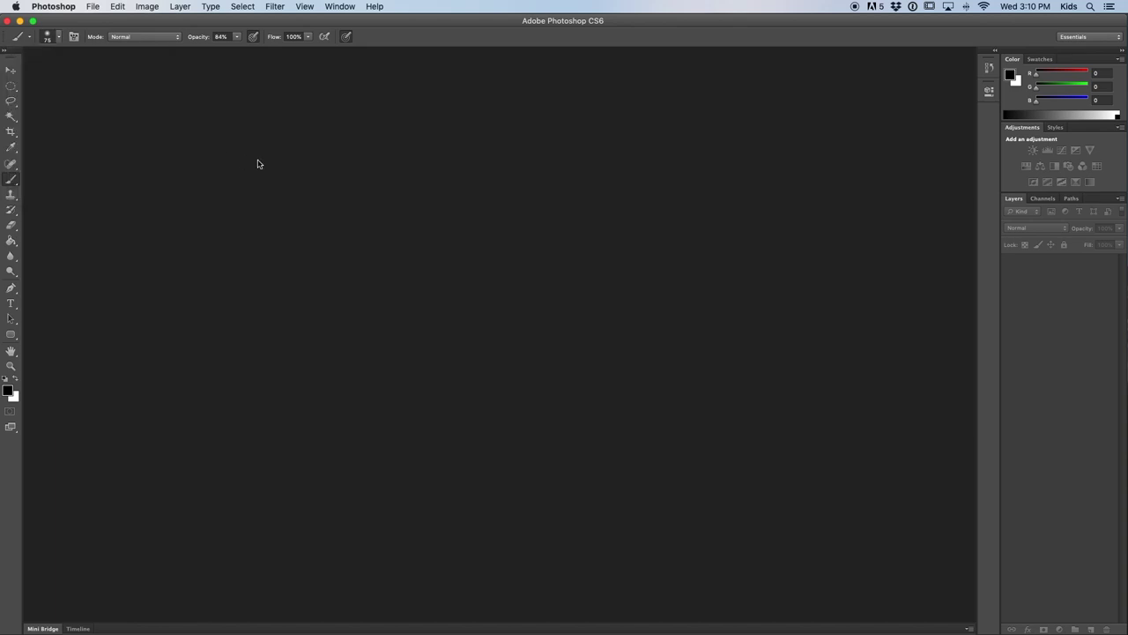
{"action": "left_click", "coordinate": [60, 40]}
{"action": "left_click", "coordinate": [150, 59]}
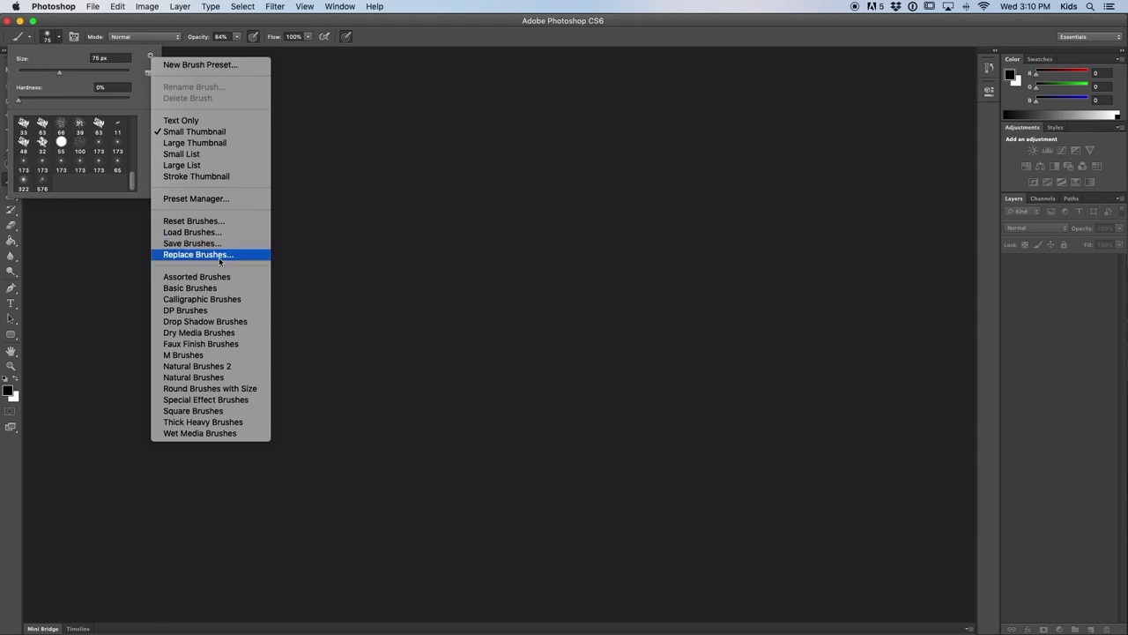
{"action": "left_click", "coordinate": [247, 200]}
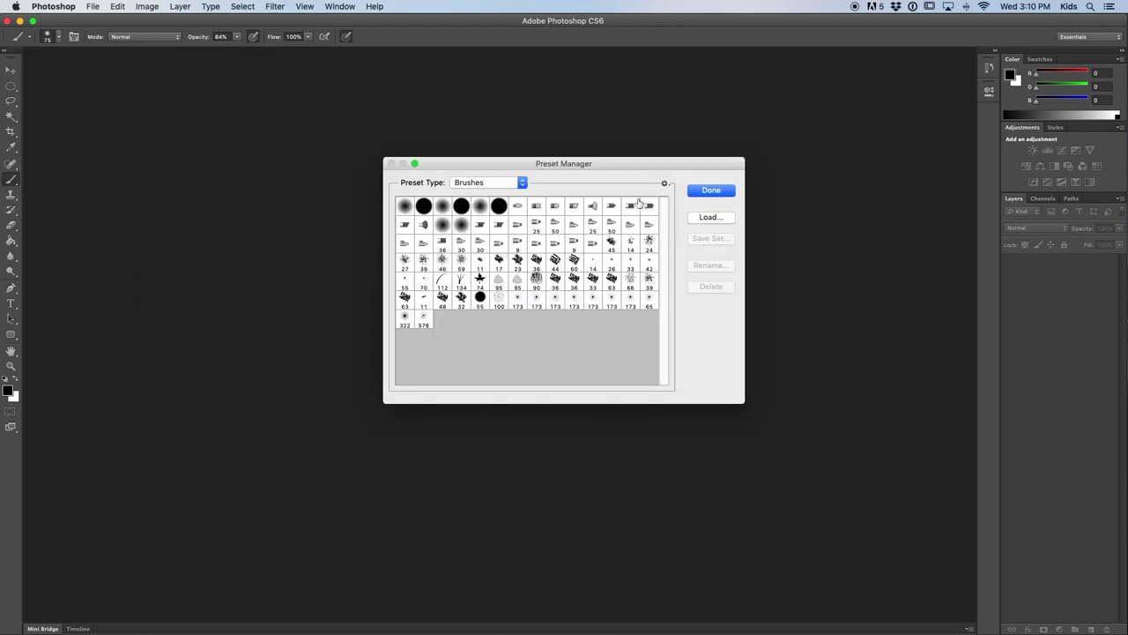
{"action": "left_click", "coordinate": [720, 191]}
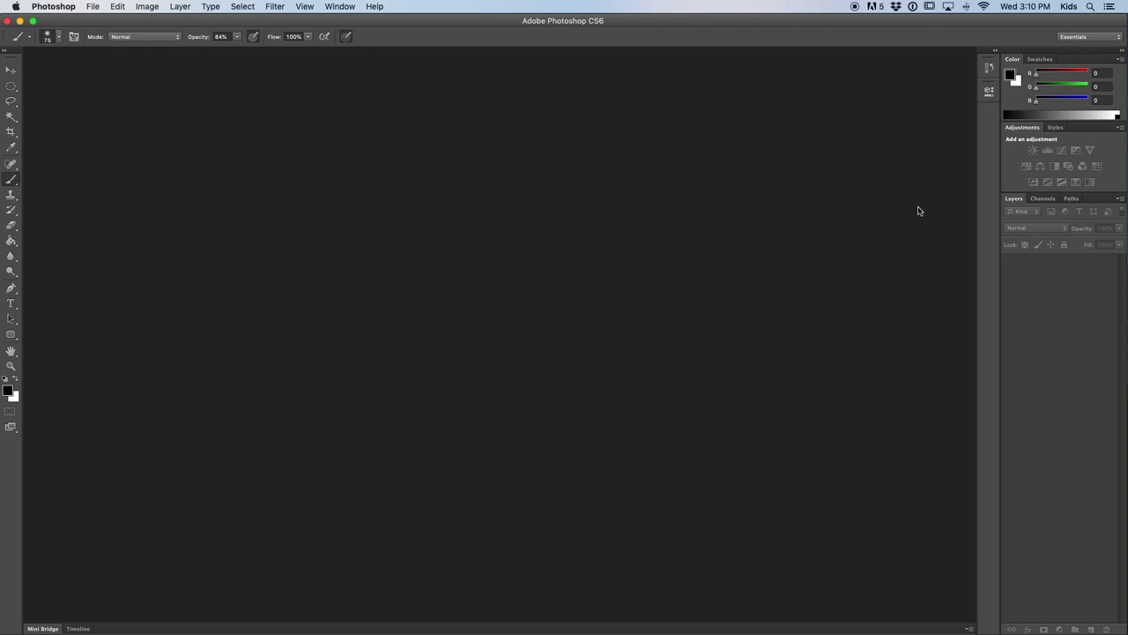
- Save the current panel layout as a new workspace named 'my workspace'
{"action": "left_click", "coordinate": [1095, 39]}
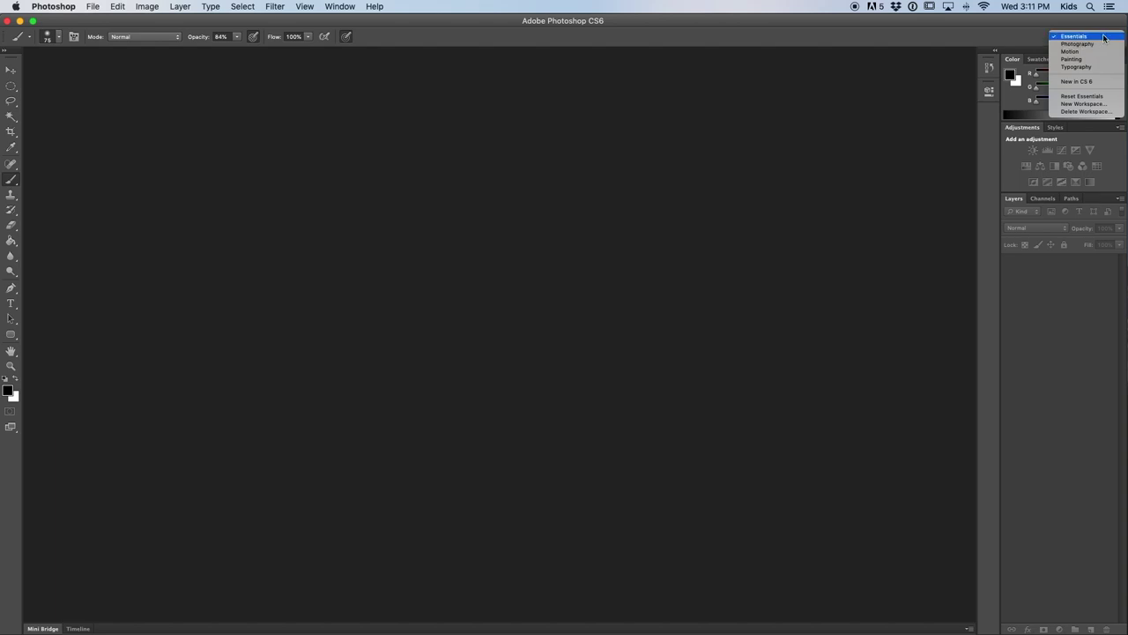
{"action": "left_click", "coordinate": [1121, 104]}
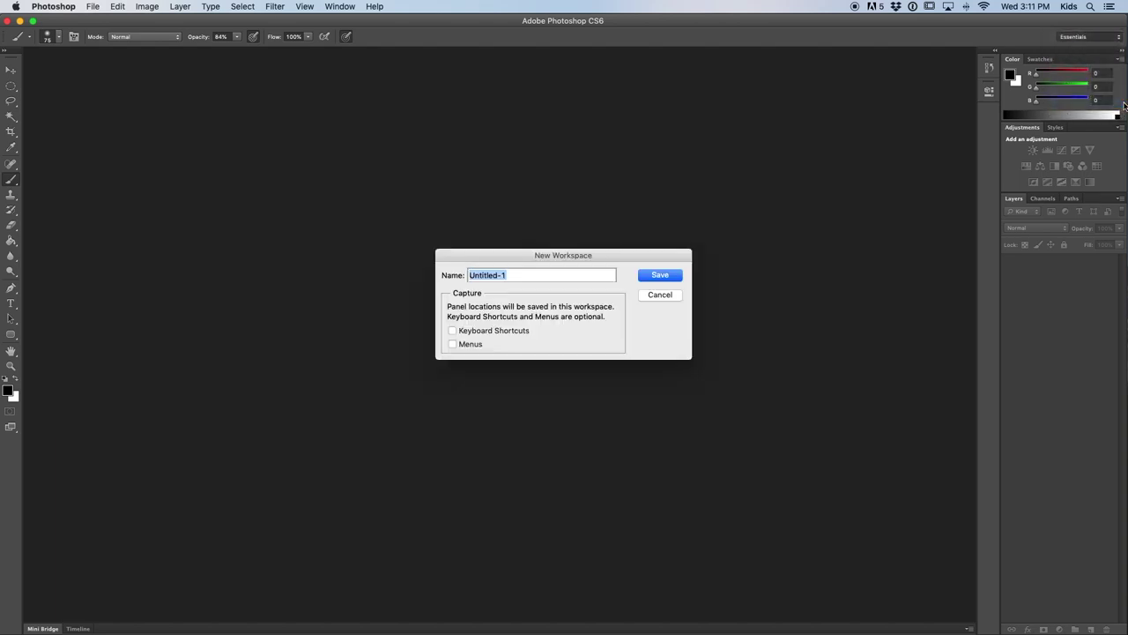
{"action": "key", "text": "BackSpace"}
{"action": "type", "text": "me"}
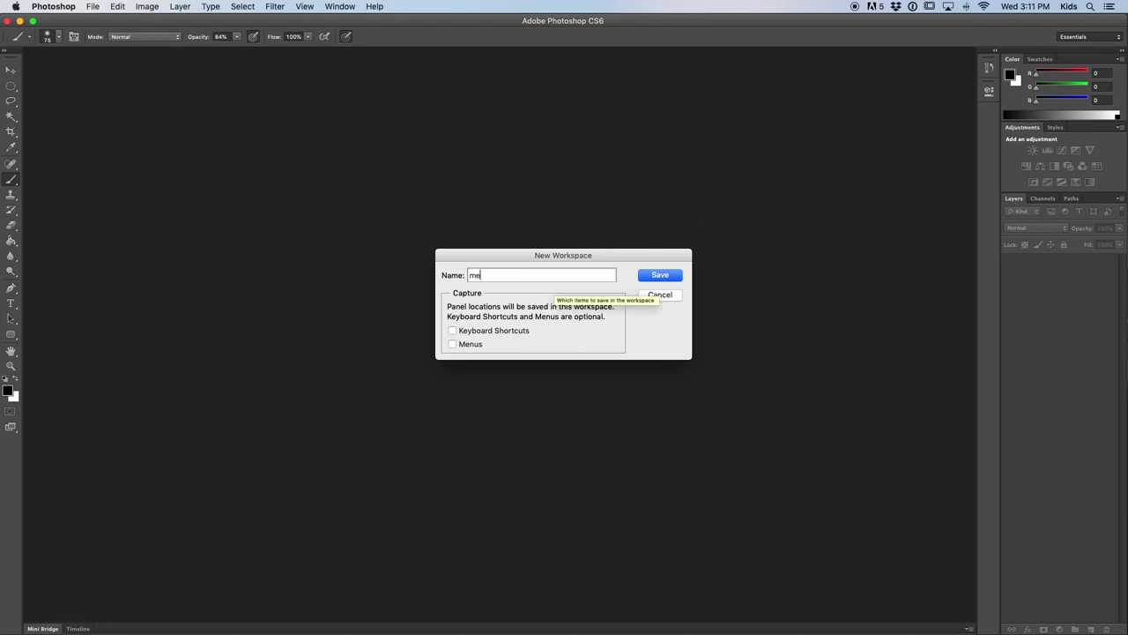
{"action": "key", "text": "BackSpace"}
{"action": "type", "text": "y works"}
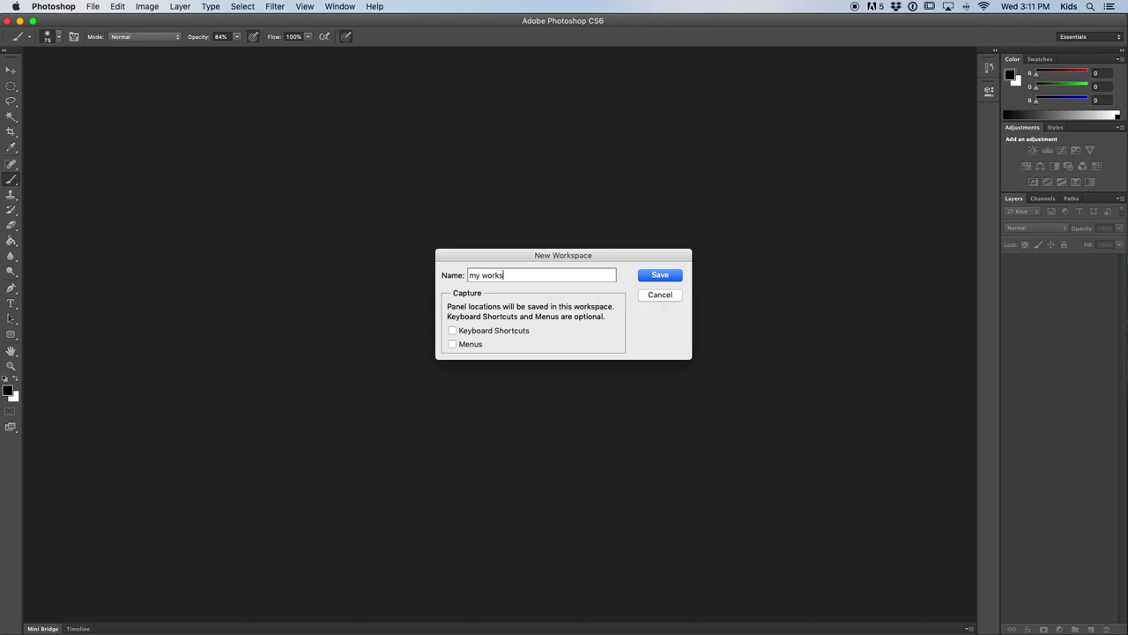
{"action": "type", "text": "pace"}
{"action": "key", "text": "Return"}
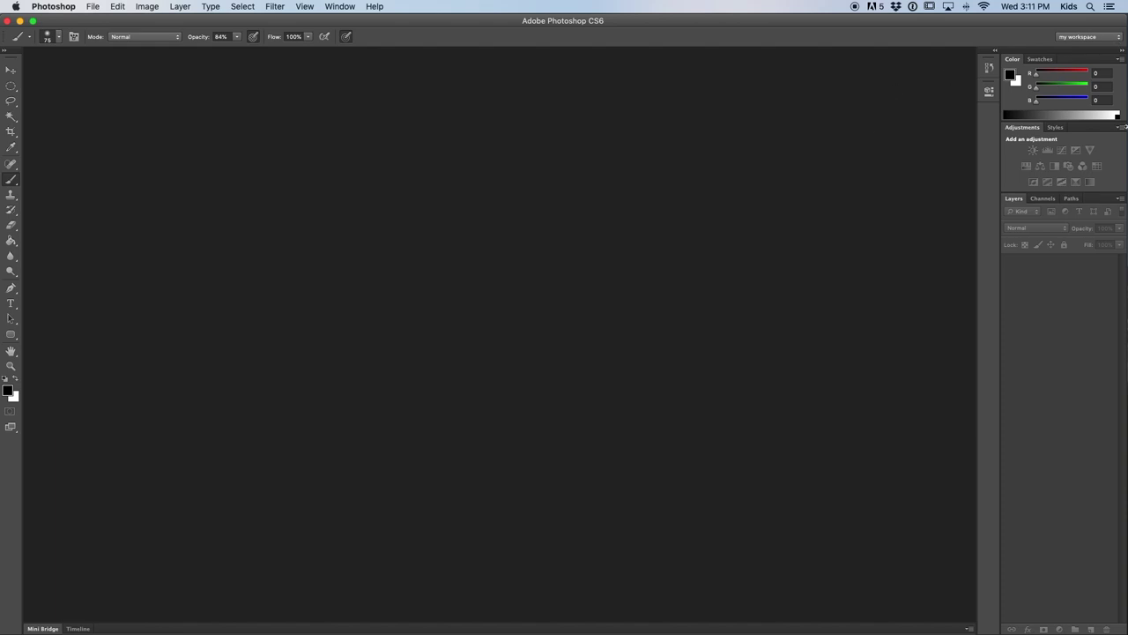
- Return from Swatches to Color, close the Adjustments/Styles tab group, and open the Brush panel
{"action": "left_click", "coordinate": [1040, 59]}
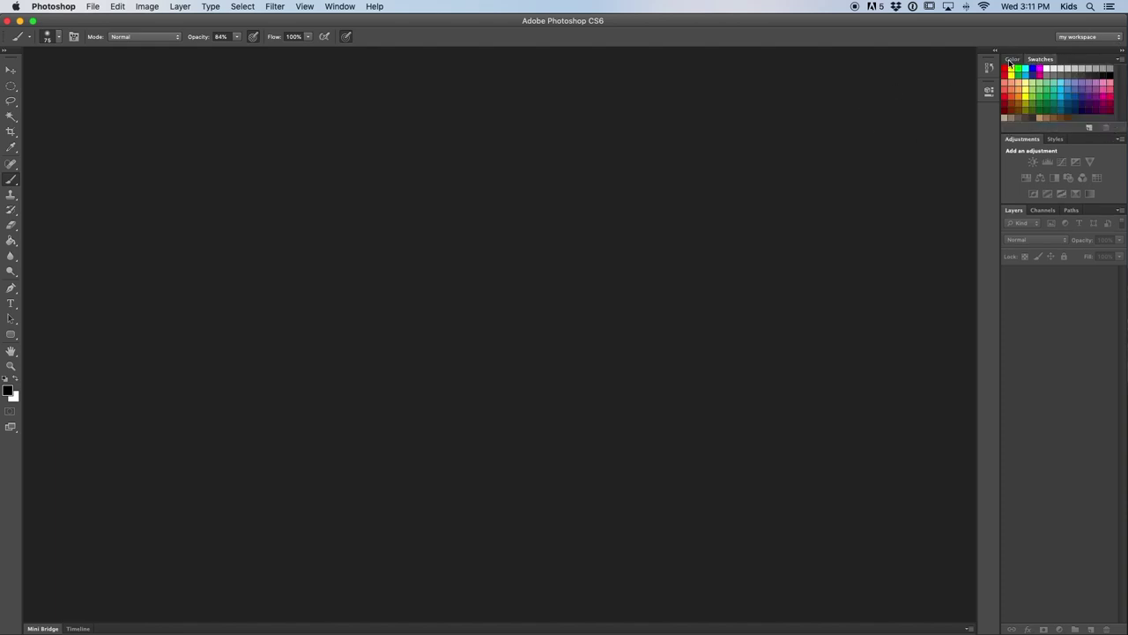
{"action": "left_click", "coordinate": [1013, 60]}
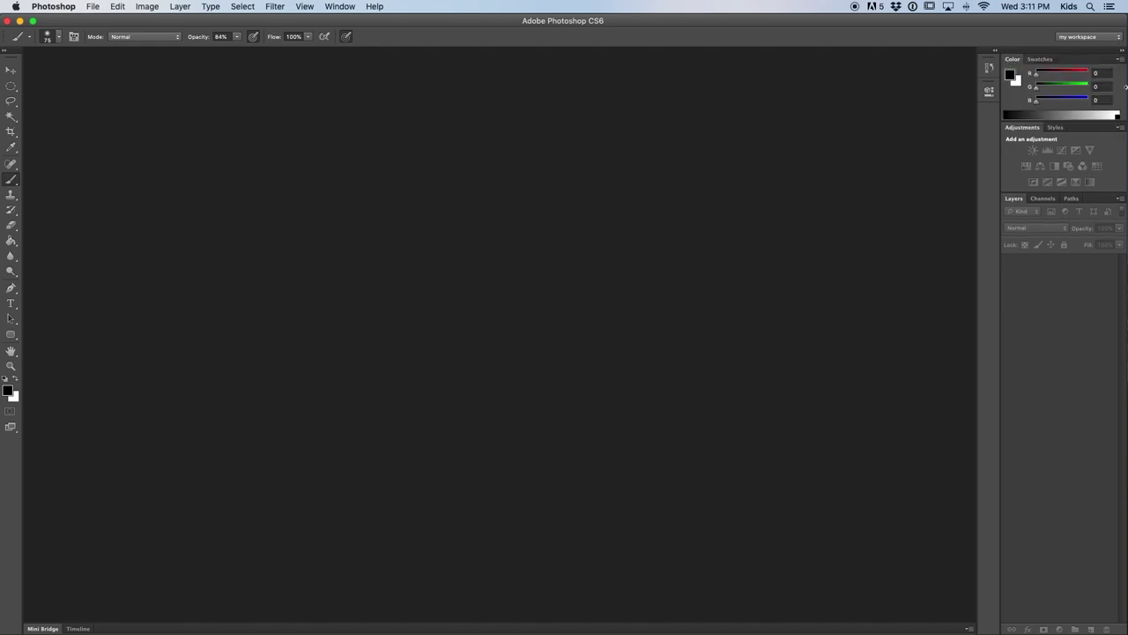
{"action": "left_click", "coordinate": [1121, 128]}
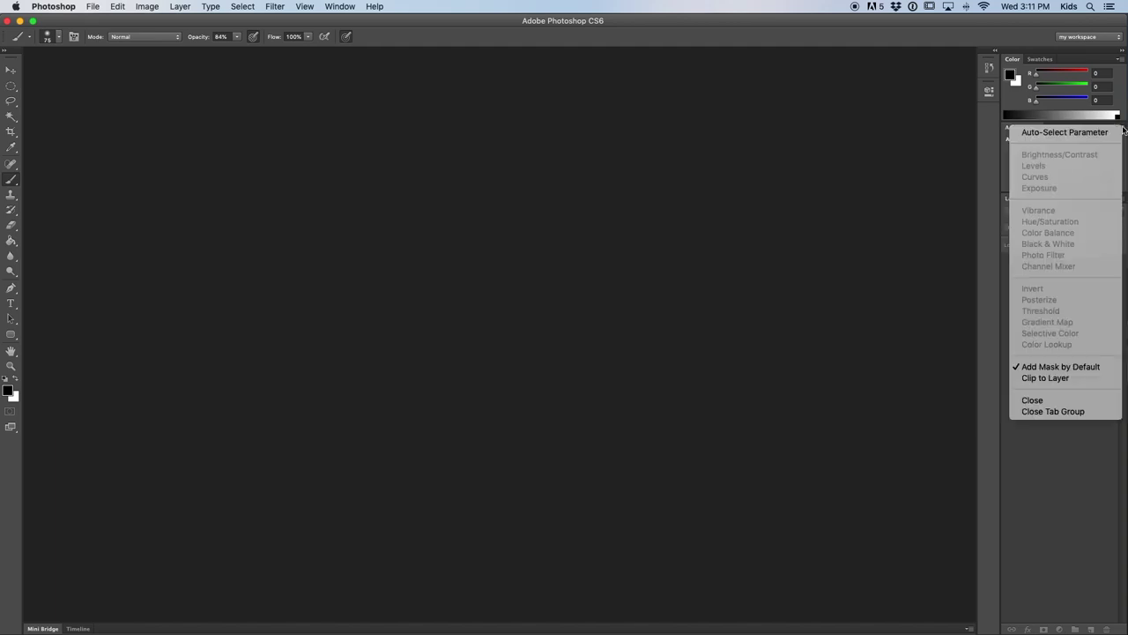
{"action": "left_click", "coordinate": [1077, 412]}
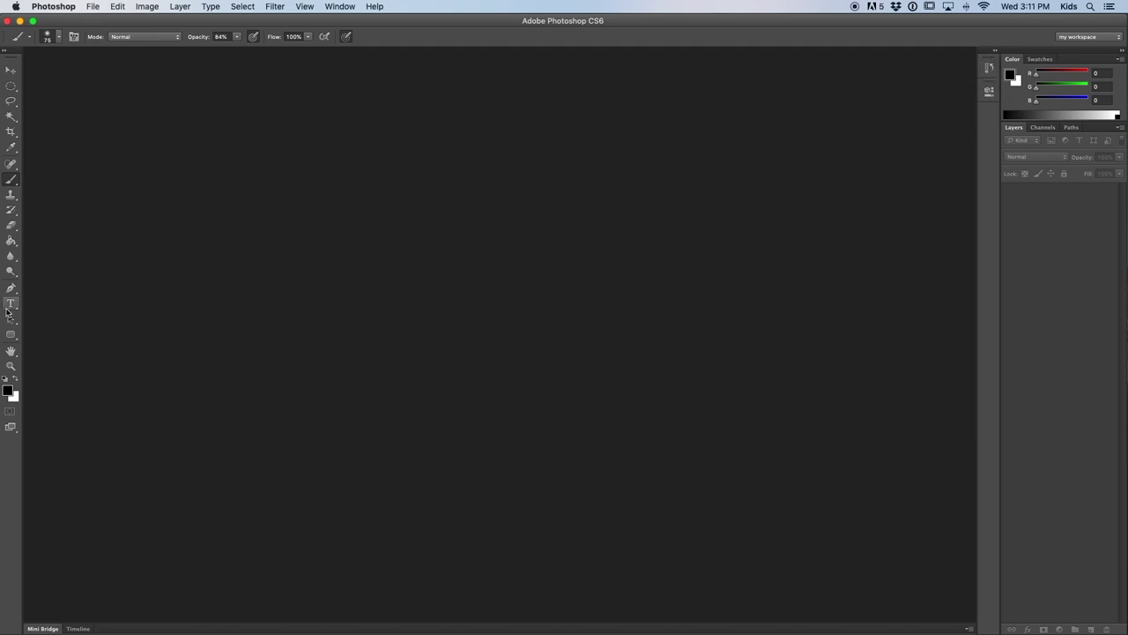
{"action": "left_click", "coordinate": [74, 36]}
{"action": "left_click", "coordinate": [820, 108]}
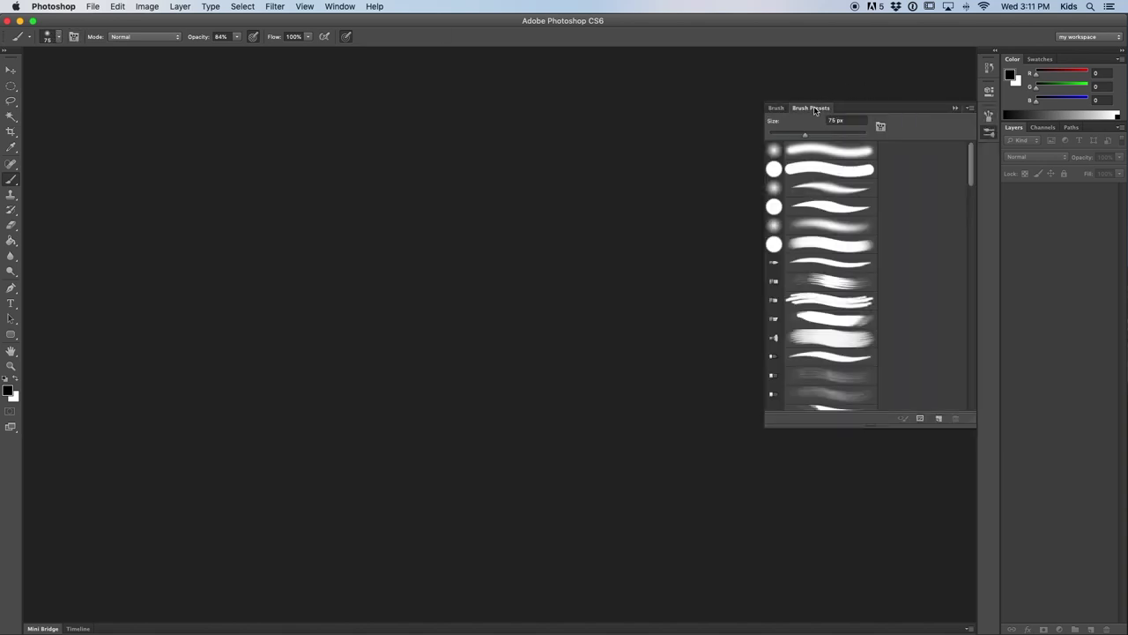
{"action": "left_click_drag", "start_coordinate": [815, 111], "coordinate": [1031, 127]}
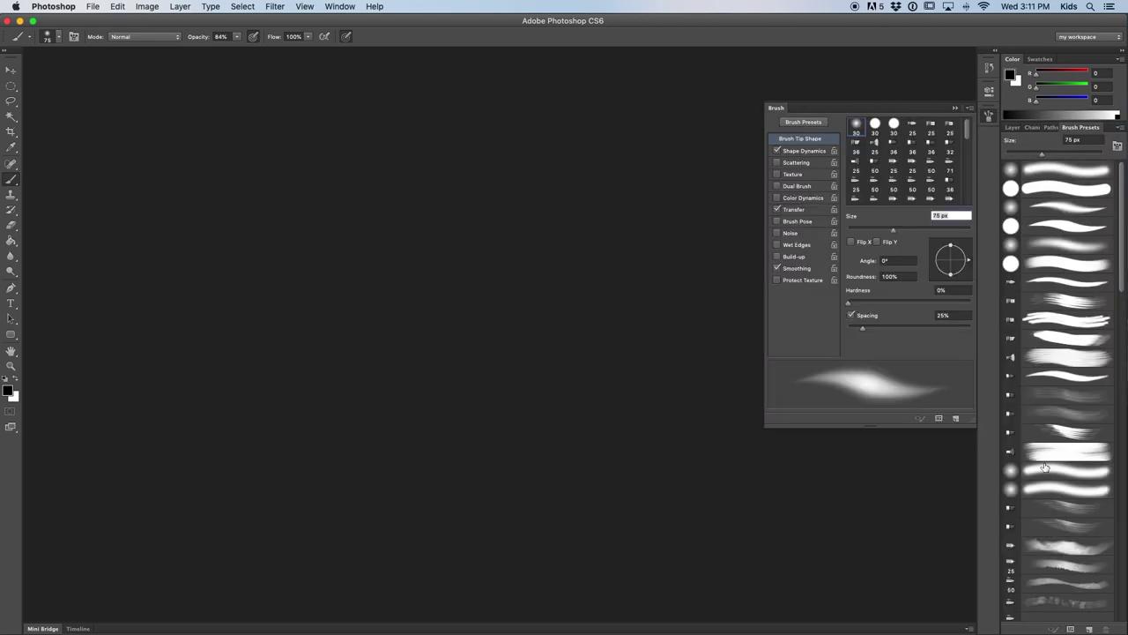
{"action": "scroll", "coordinate": [1045, 467], "scroll_direction": "down", "scroll_amount": 10}
{"action": "scroll", "coordinate": [1045, 467], "scroll_direction": "up", "scroll_amount": 10}
{"action": "left_click", "coordinate": [1051, 127]}
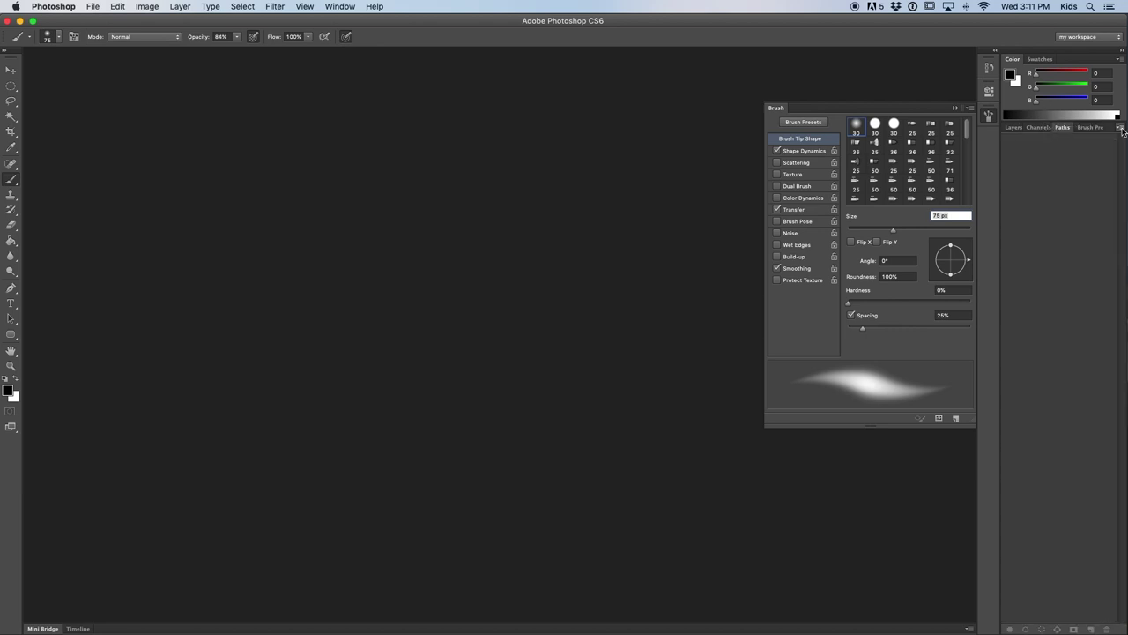
{"action": "left_click", "coordinate": [1122, 127]}
{"action": "left_click", "coordinate": [1053, 290]}
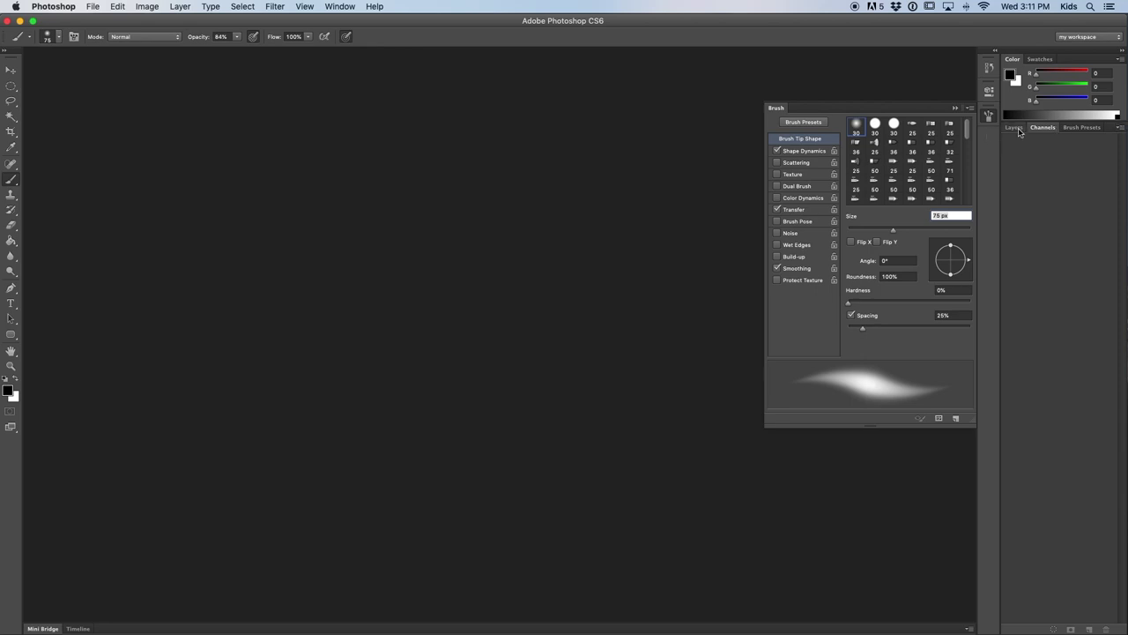
{"action": "left_click", "coordinate": [1015, 129]}
{"action": "left_click", "coordinate": [1080, 129]}
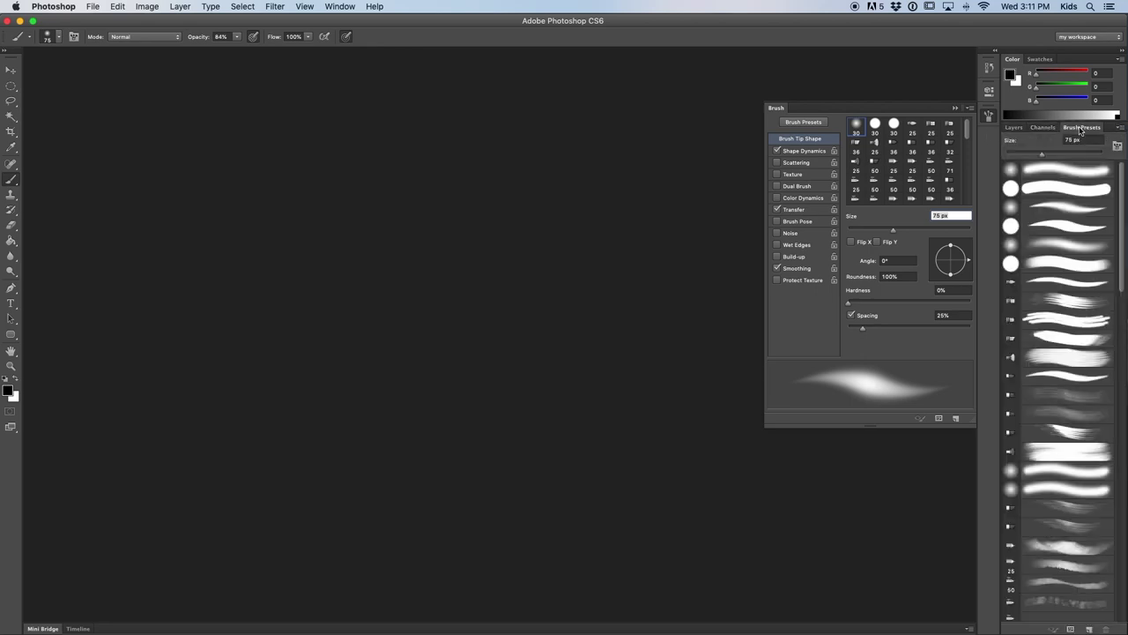
{"action": "mouse_move", "coordinate": [1080, 129]}
{"action": "left_mouse_down"}
{"action": "mouse_move", "coordinate": [1026, 131]}
{"action": "mouse_move", "coordinate": [1049, 130]}
{"action": "left_mouse_up"}
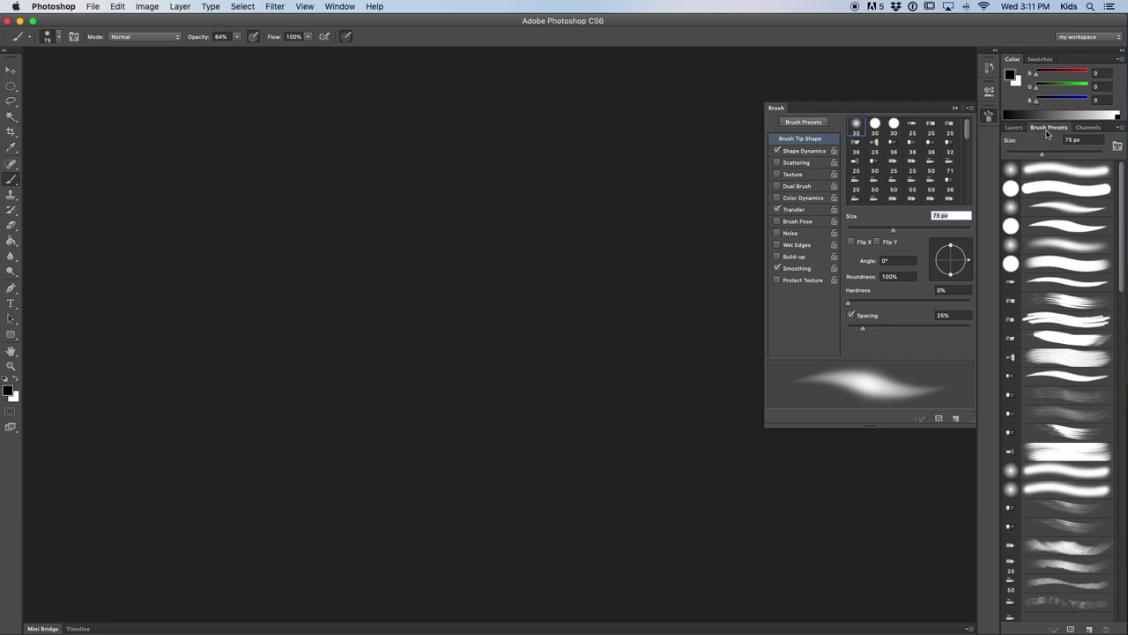
{"action": "left_click", "coordinate": [1015, 129]}
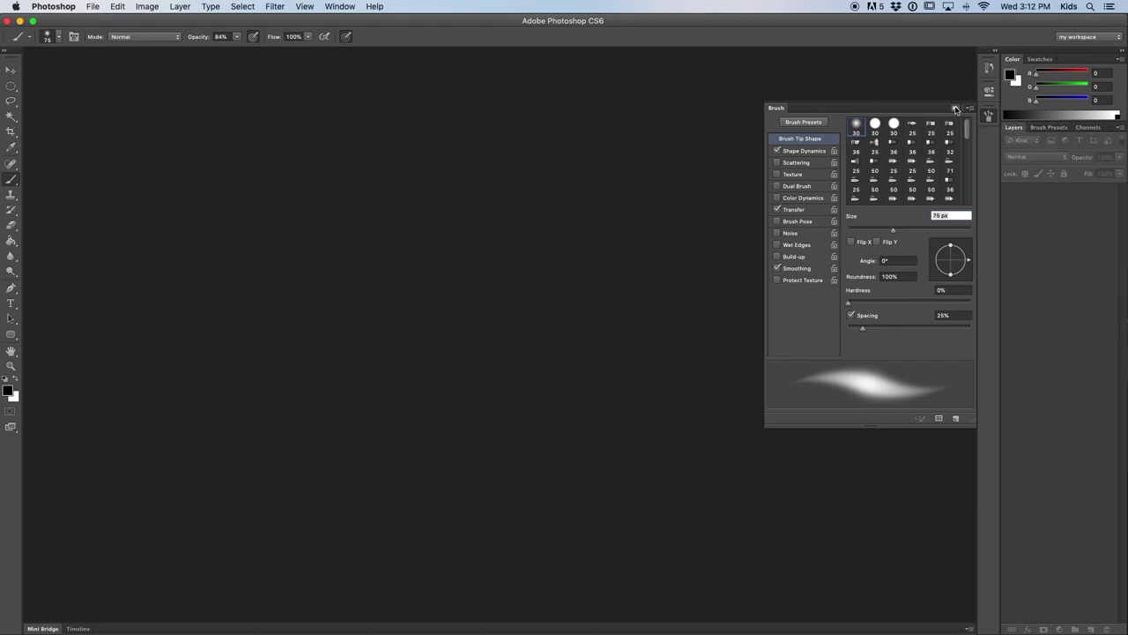
{"action": "left_click", "coordinate": [955, 109]}
{"action": "left_click", "coordinate": [1038, 127]}
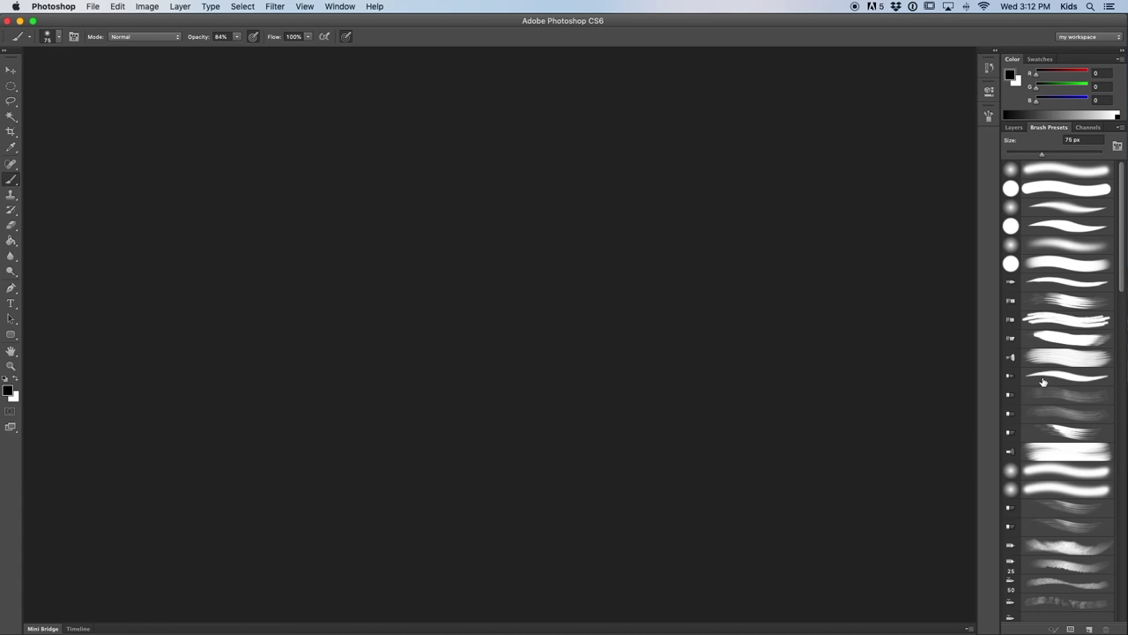
{"action": "scroll", "coordinate": [1042, 383], "scroll_direction": "down", "scroll_amount": 10}
{"action": "scroll", "coordinate": [1042, 382], "scroll_direction": "up", "scroll_amount": 15}
{"action": "scroll", "coordinate": [1111, 402], "scroll_direction": "down", "scroll_amount": 5}
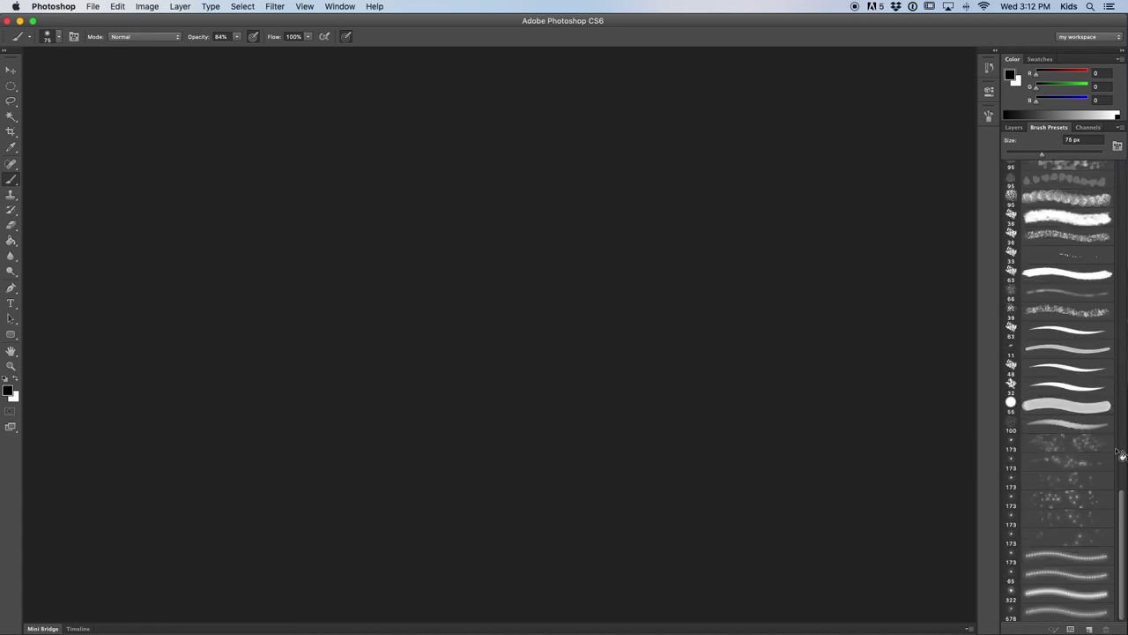
{"action": "scroll", "coordinate": [1111, 403], "scroll_direction": "up", "scroll_amount": 6}
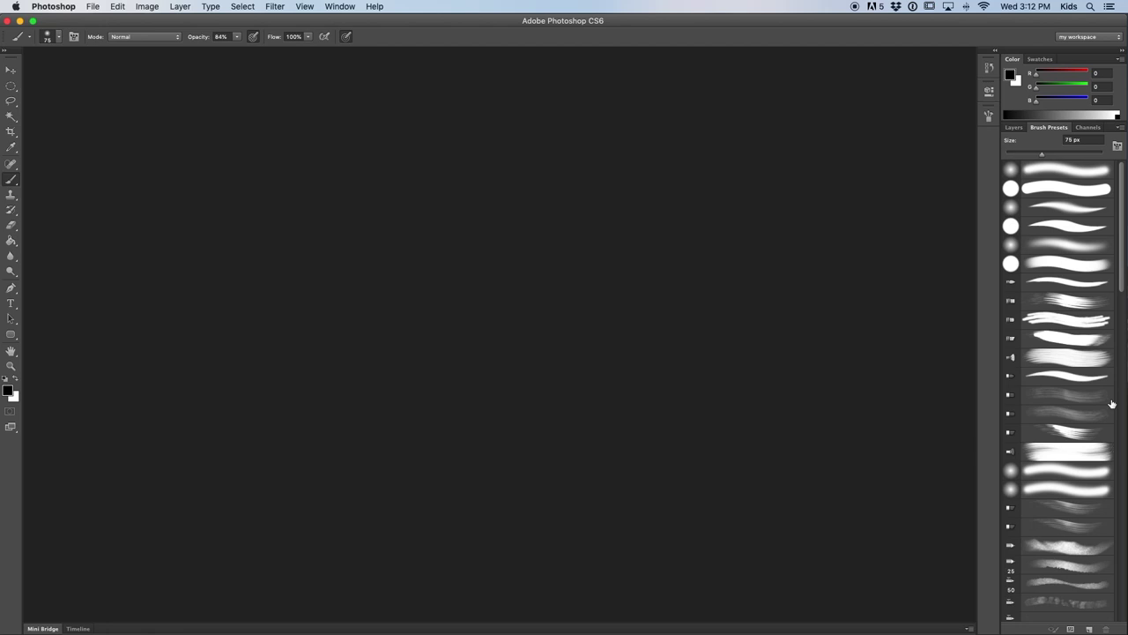
{"action": "left_click", "coordinate": [1042, 59]}
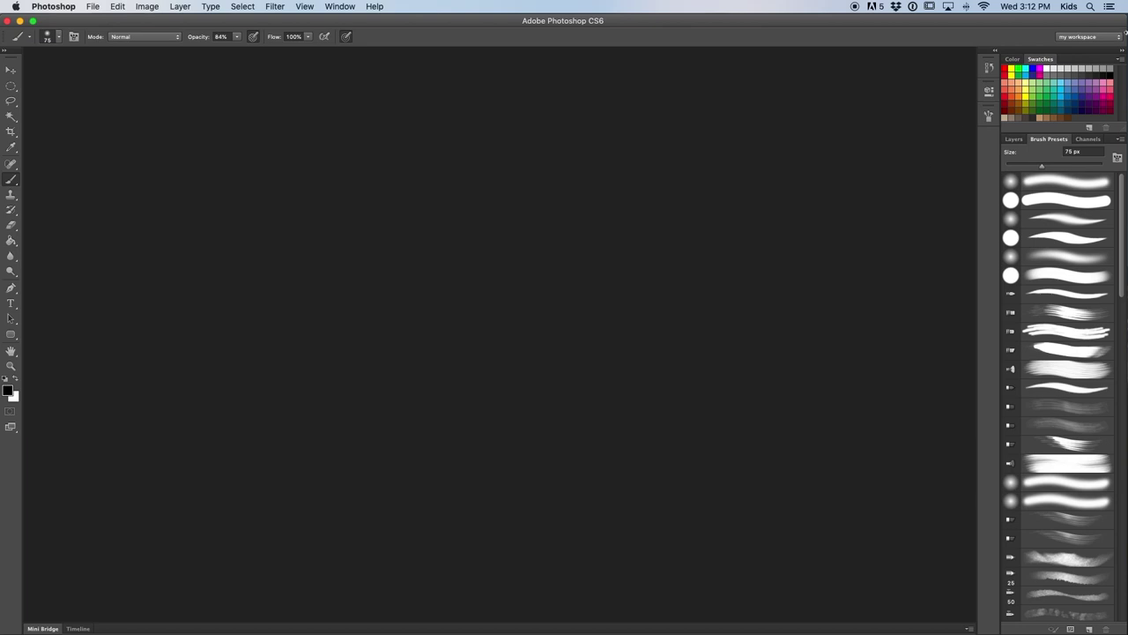
- Switch from my workspace to the Painting workspace
{"action": "left_click", "coordinate": [1119, 37]}
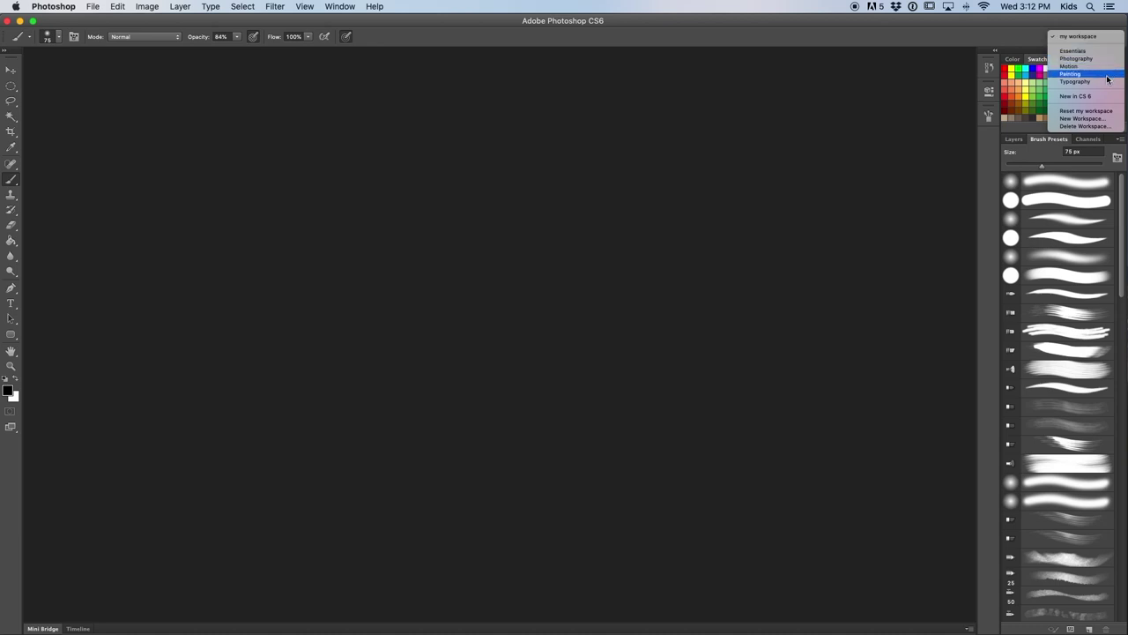
{"action": "left_click", "coordinate": [1108, 22]}
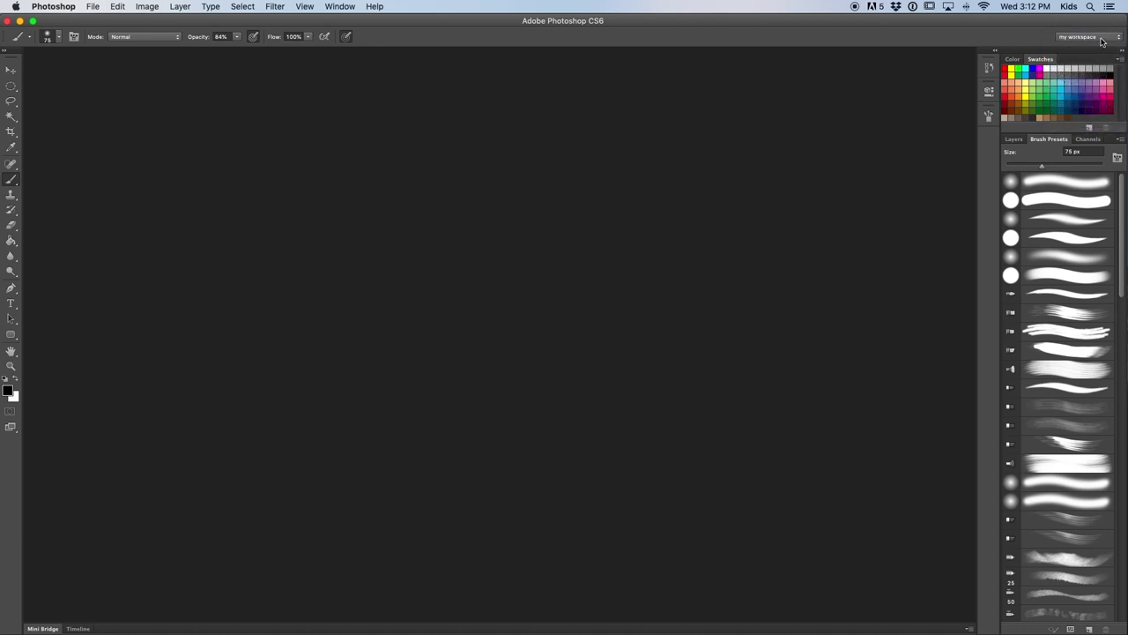
{"action": "left_click", "coordinate": [1100, 39]}
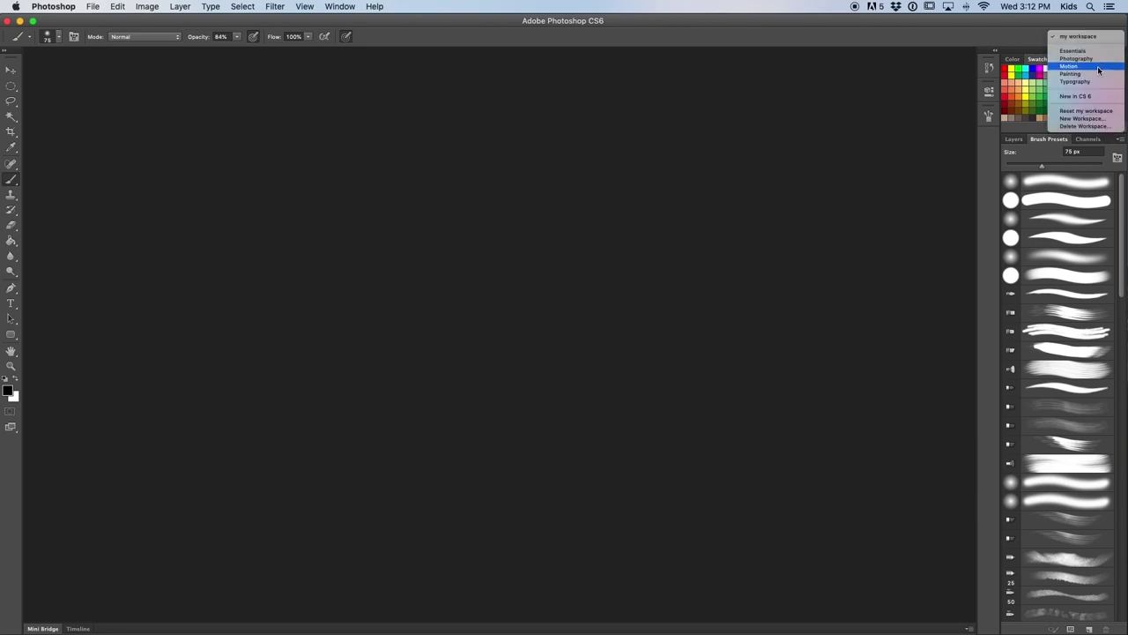
{"action": "left_click", "coordinate": [1099, 75]}
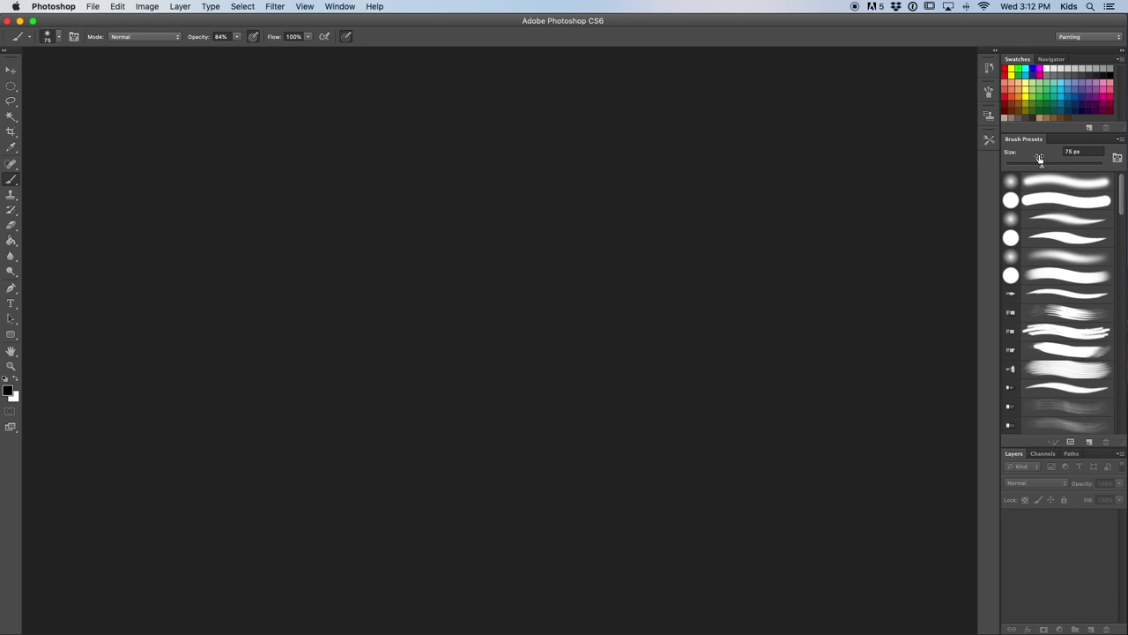
- Add the Color panel beside Swatches and Navigator, keeping Swatches in front
{"action": "left_click", "coordinate": [1053, 60]}
{"action": "left_click", "coordinate": [1031, 57]}
{"action": "left_click", "coordinate": [306, 6]}
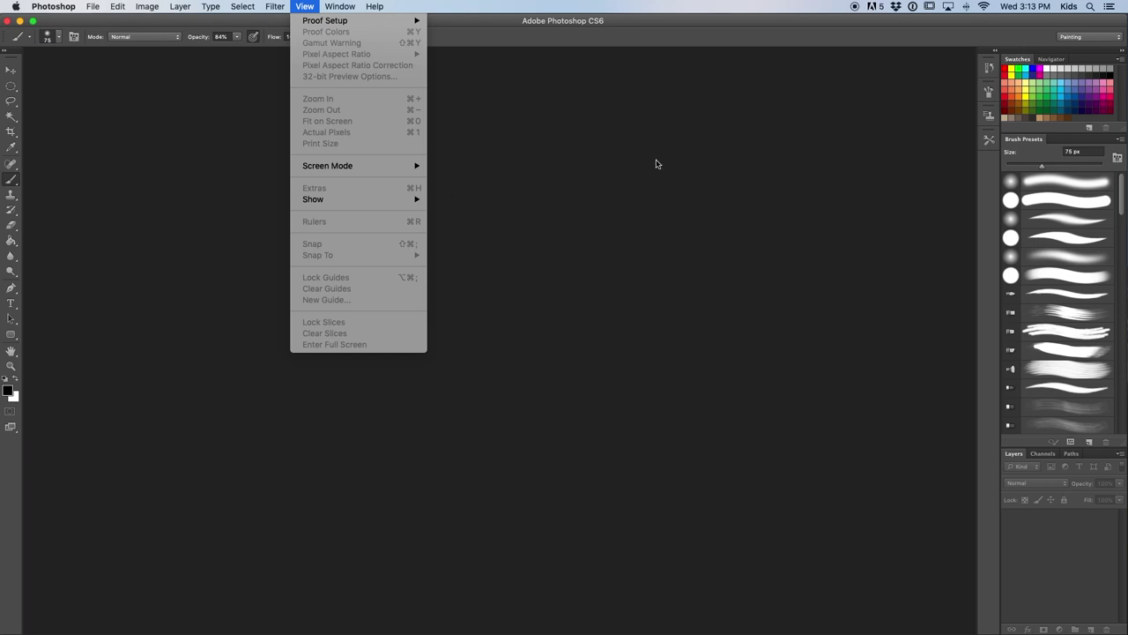
{"action": "mouse_move", "coordinate": [344, 6]}
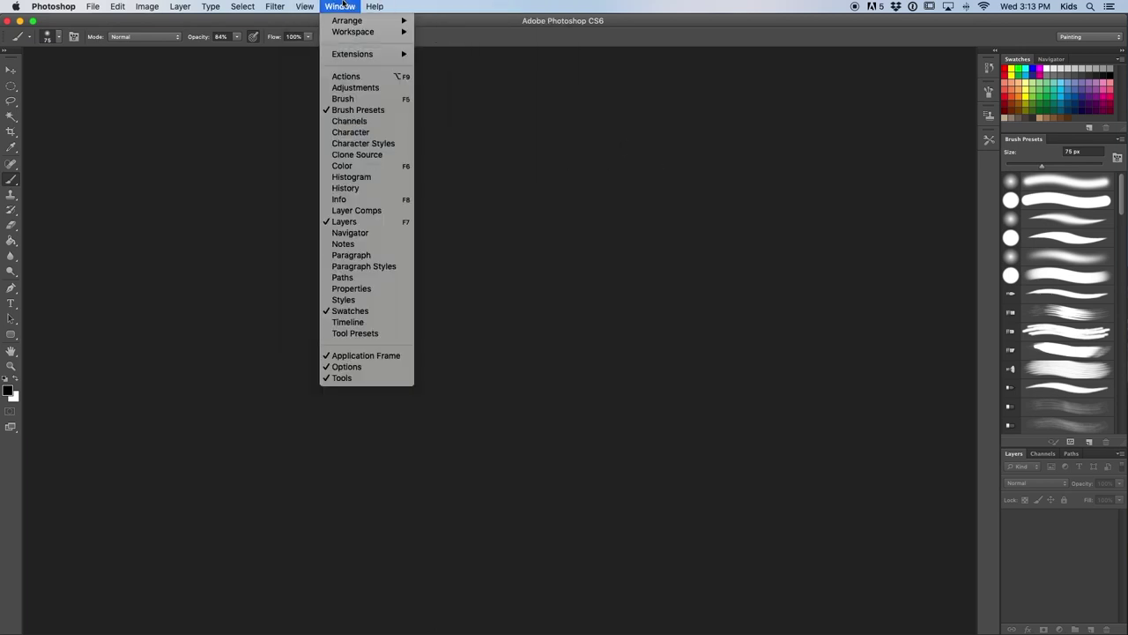
{"action": "left_click", "coordinate": [388, 167]}
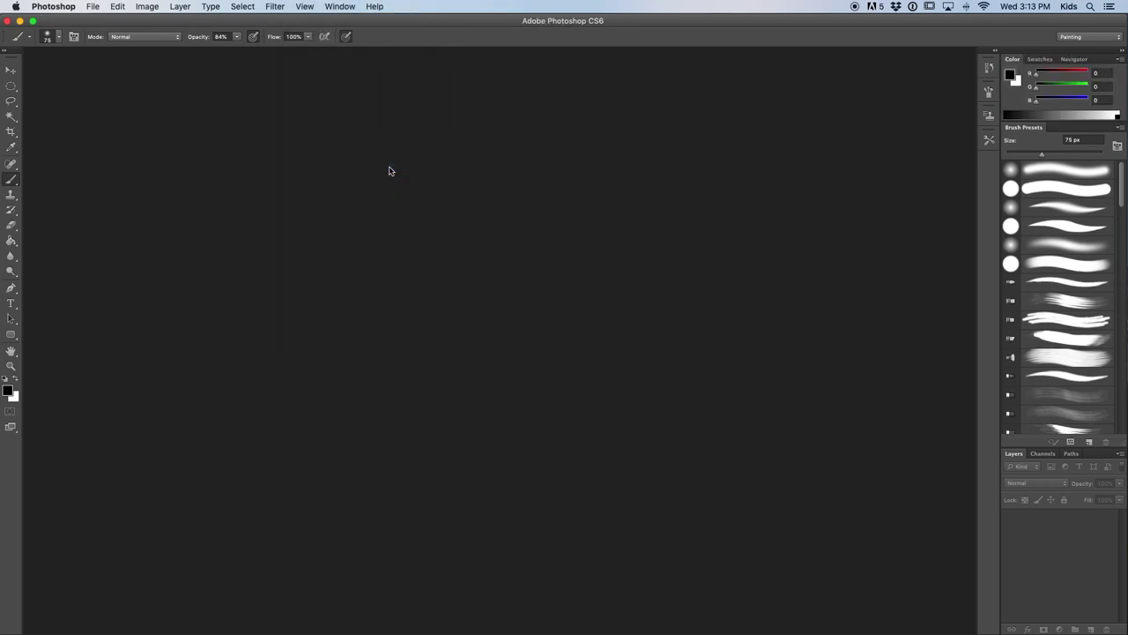
{"action": "left_click", "coordinate": [1039, 59]}
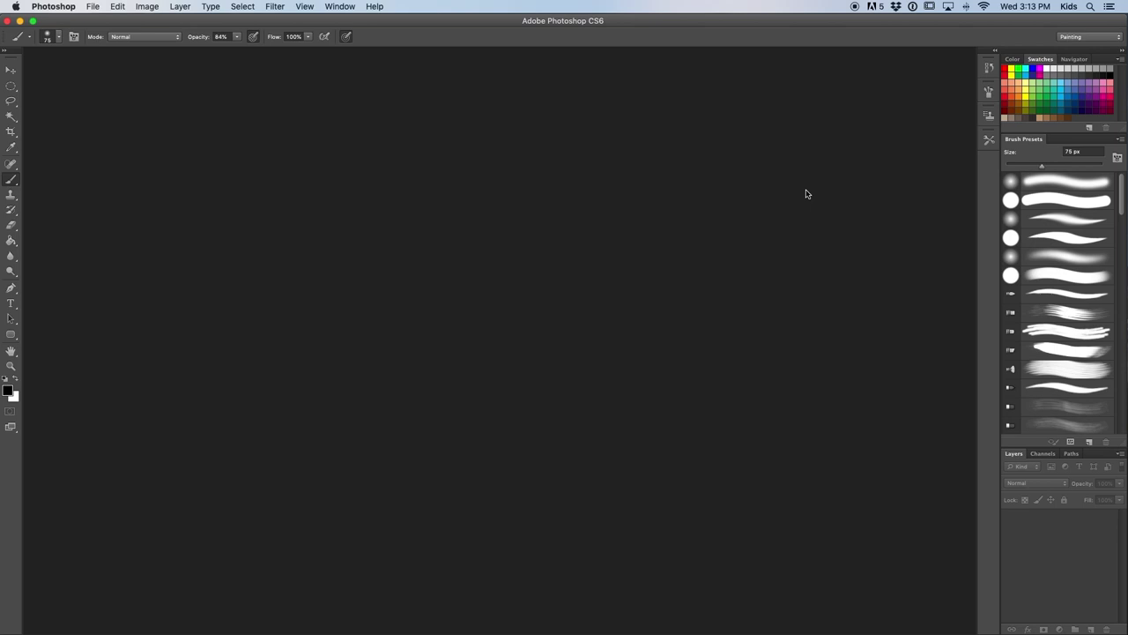
{"action": "left_click", "coordinate": [1115, 39]}
{"action": "left_click", "coordinate": [1114, 60]}
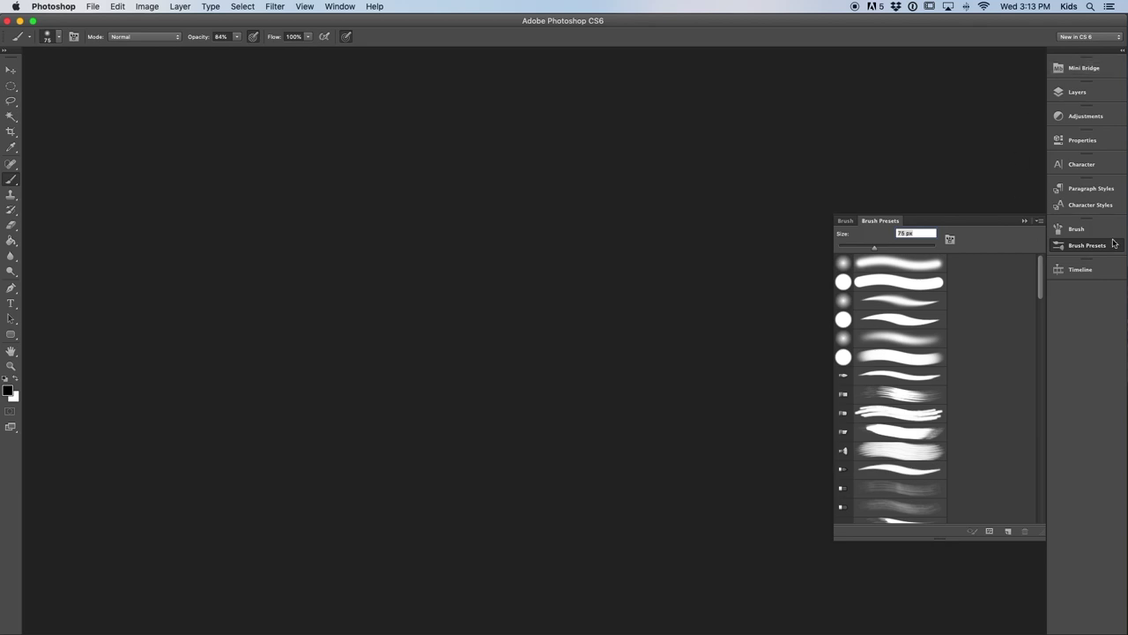
{"action": "left_click", "coordinate": [1097, 39]}
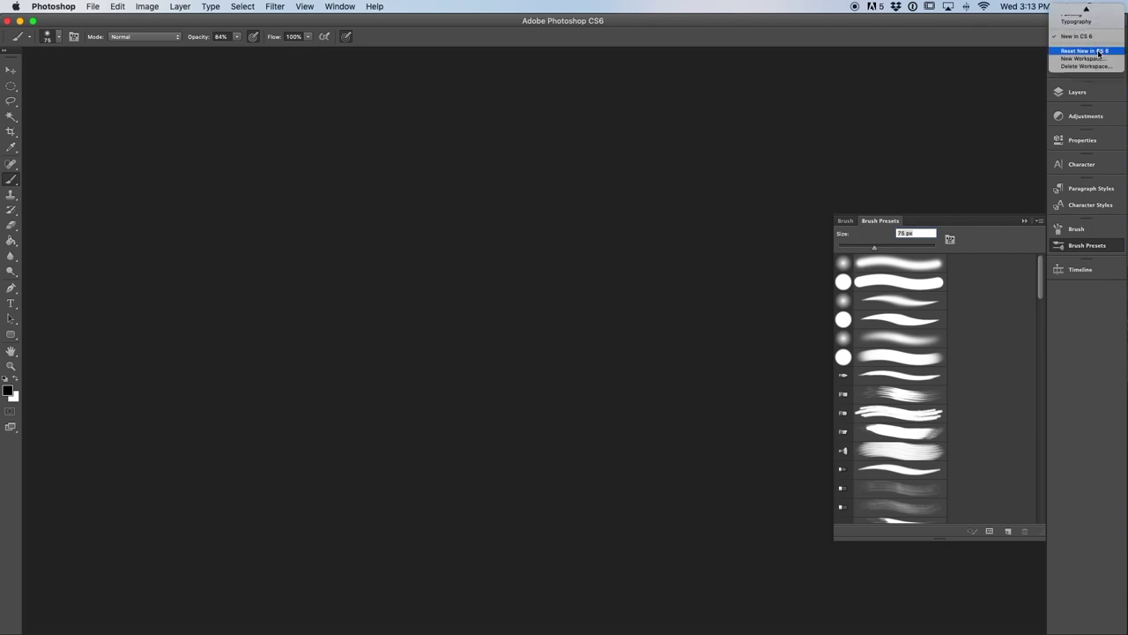
{"action": "left_click", "coordinate": [1101, 57]}
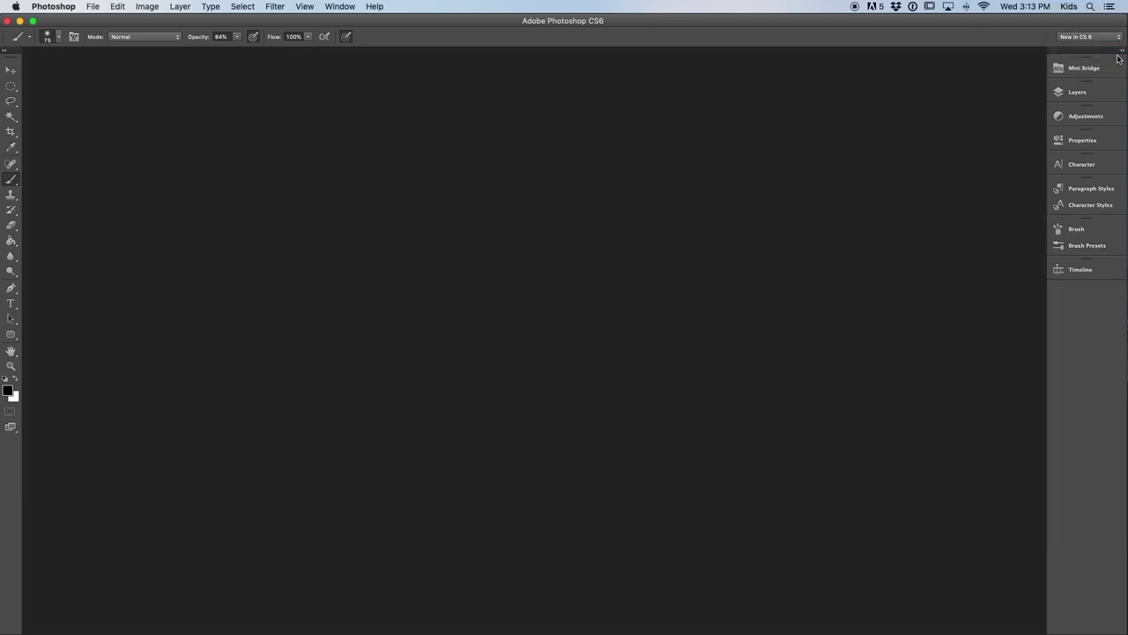
{"action": "left_click", "coordinate": [1120, 51]}
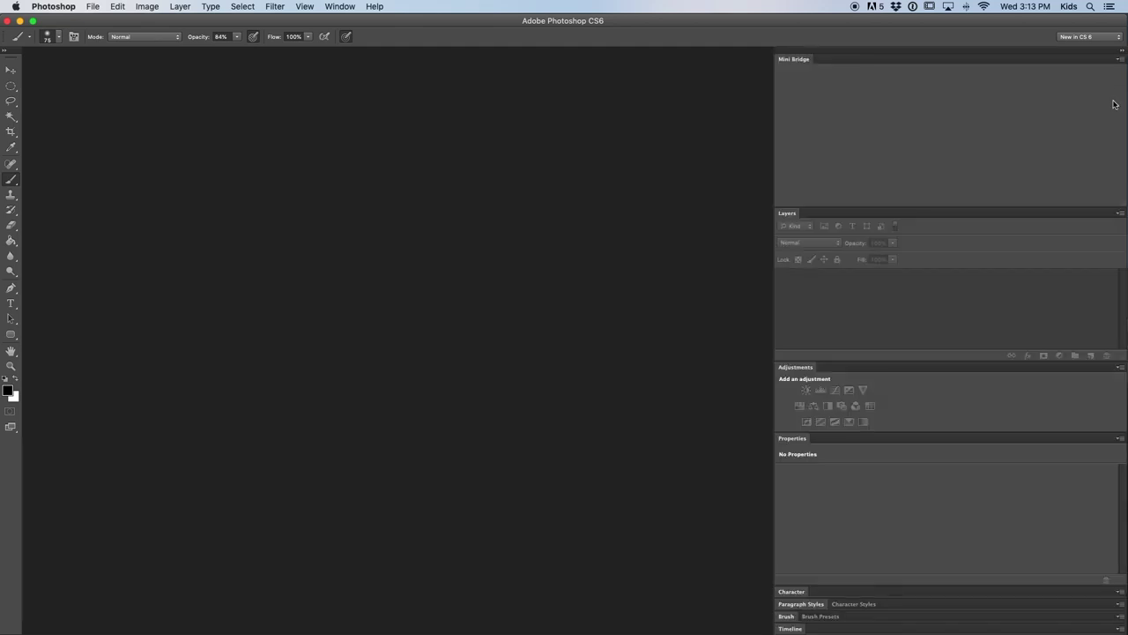
{"action": "left_click", "coordinate": [1120, 55]}
{"action": "left_click", "coordinate": [1101, 36]}
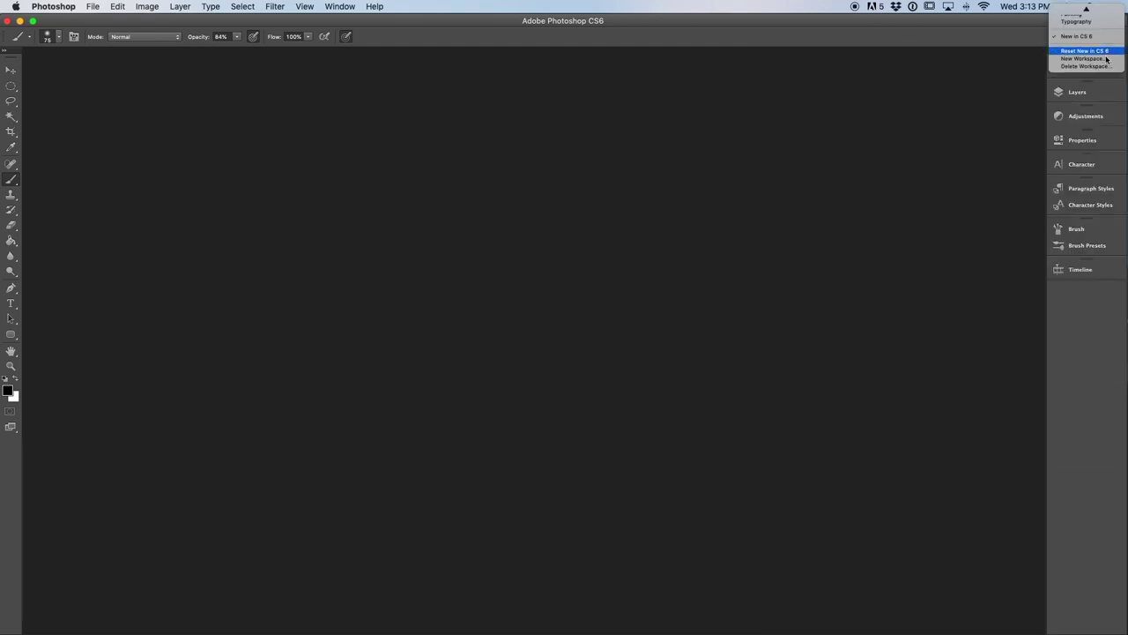
{"action": "scroll", "coordinate": [1098, 34], "scroll_direction": "up", "scroll_amount": 3}
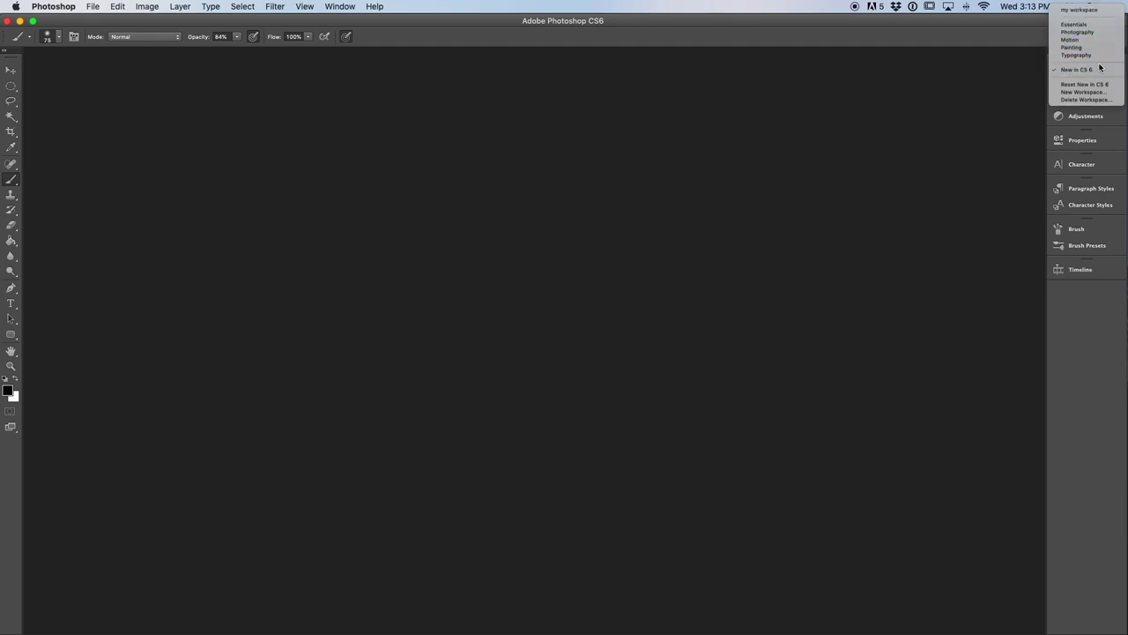
{"action": "left_click", "coordinate": [1099, 55]}
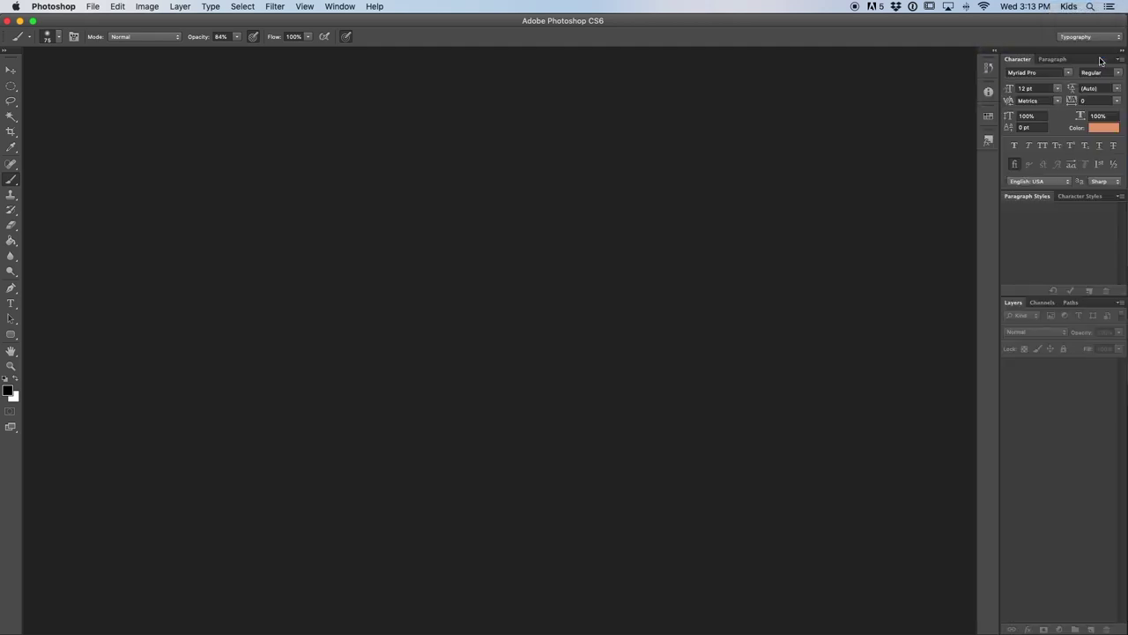
{"action": "left_click", "coordinate": [1100, 39]}
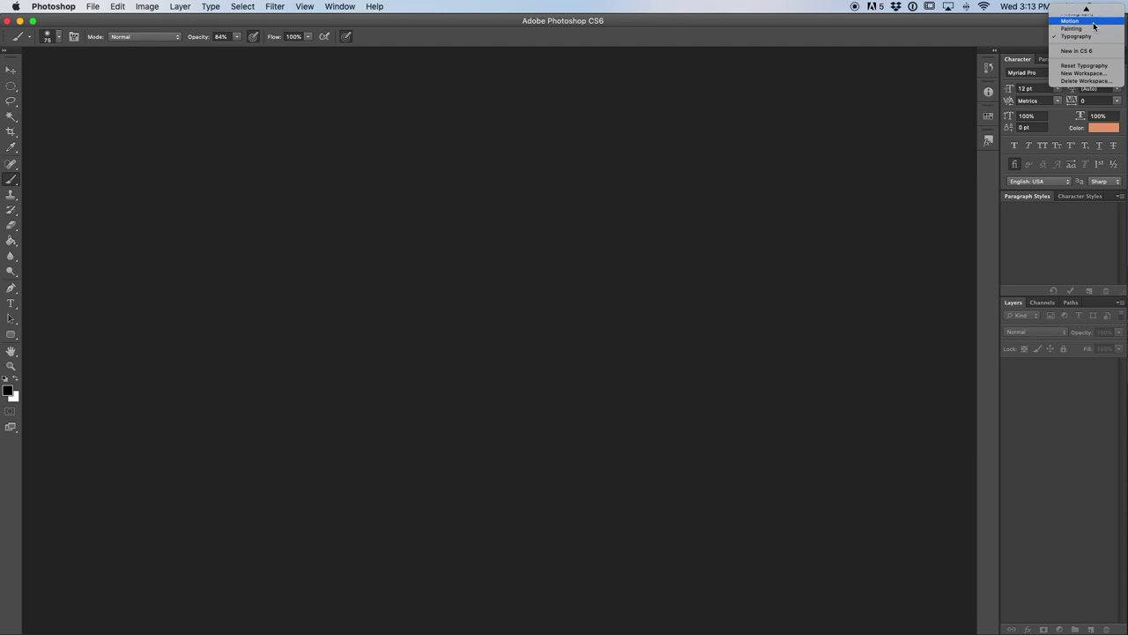
{"action": "left_click", "coordinate": [1093, 22]}
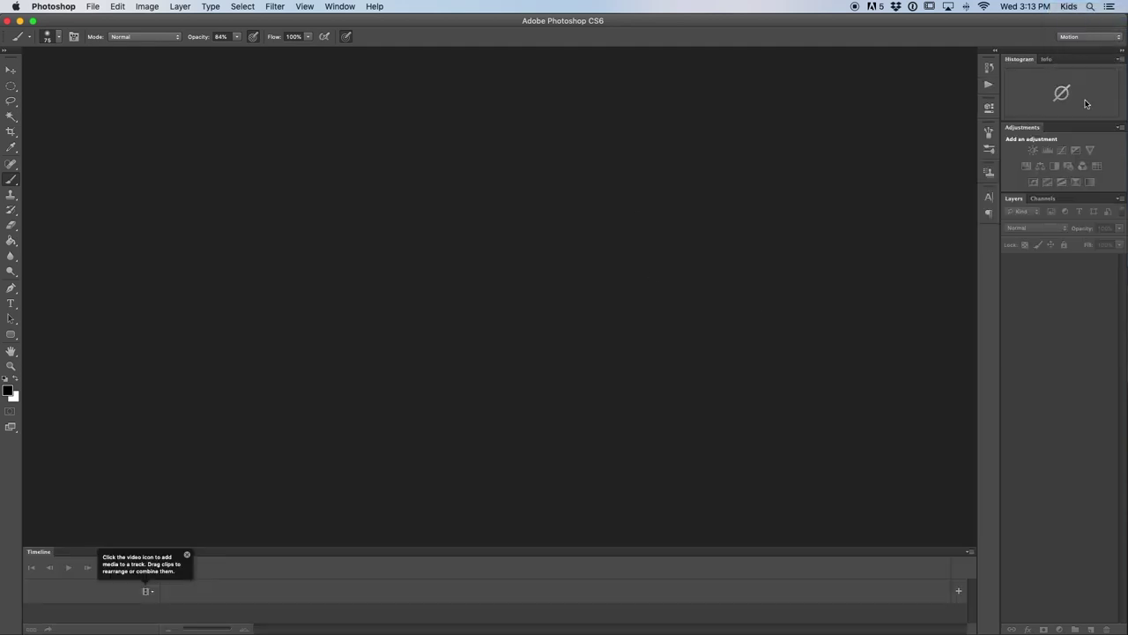
{"action": "left_click", "coordinate": [1105, 39]}
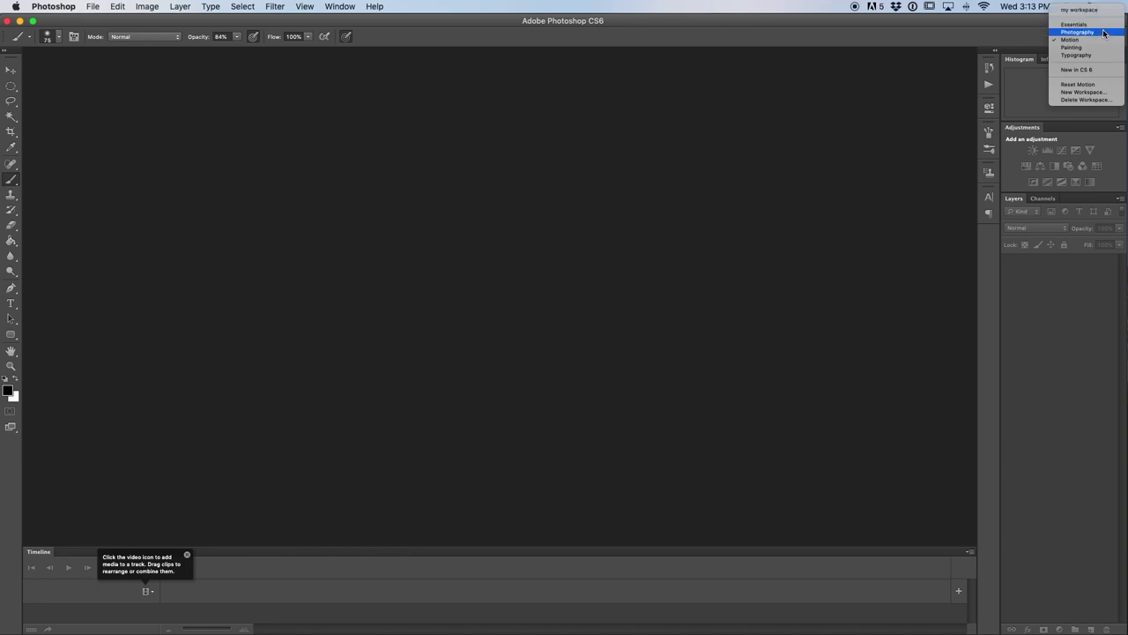
{"action": "left_click", "coordinate": [1100, 32]}
{"action": "left_click", "coordinate": [1098, 37]}
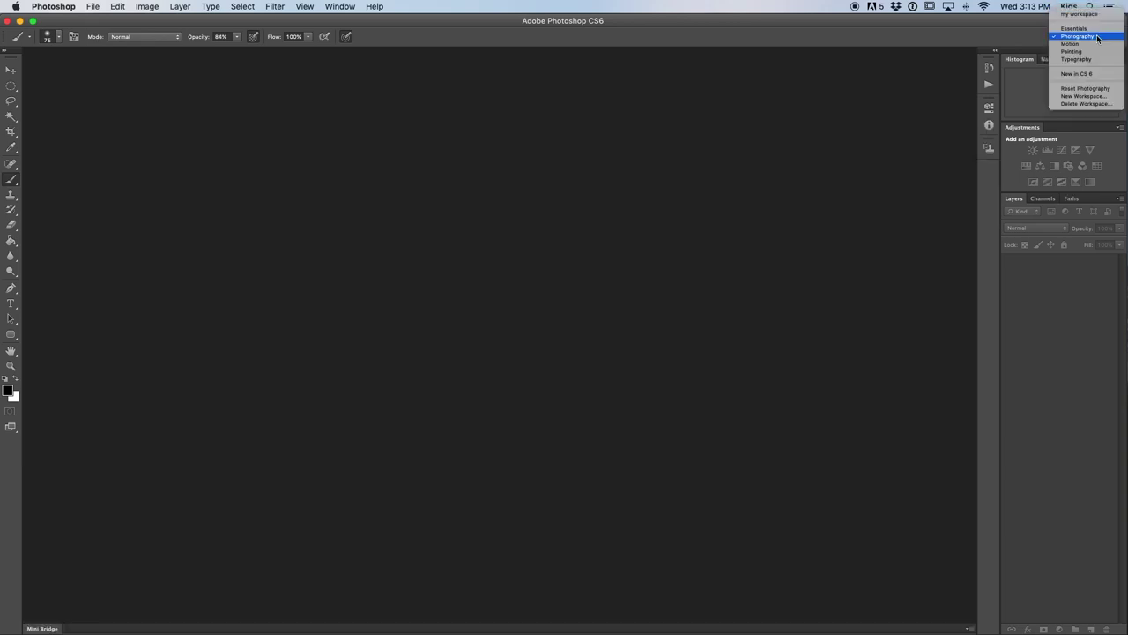
{"action": "left_click", "coordinate": [1096, 56]}
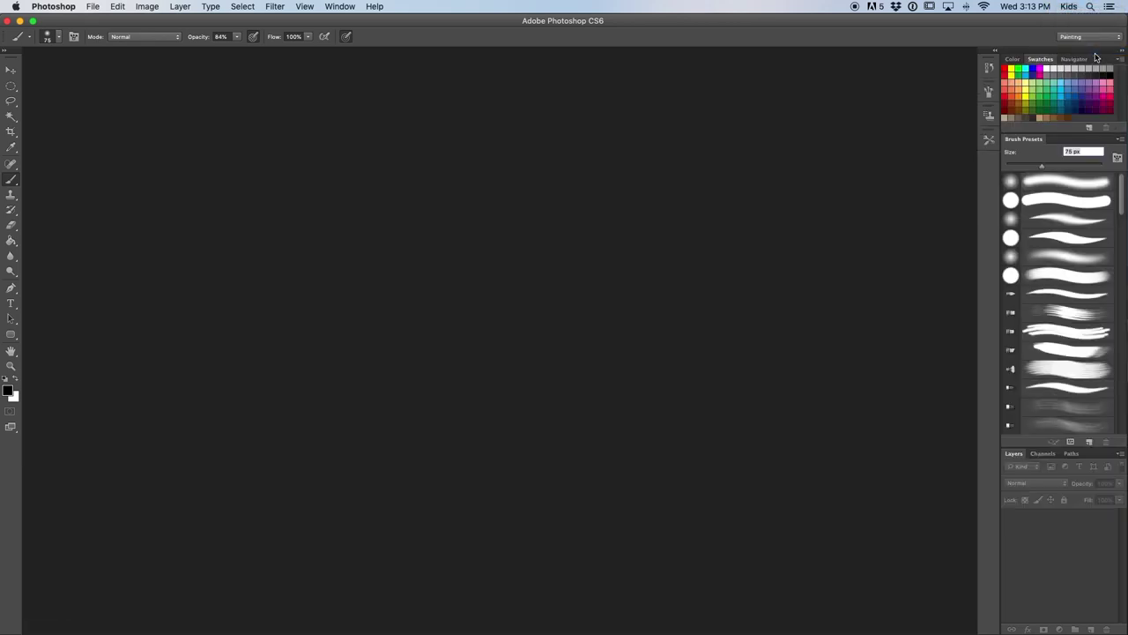